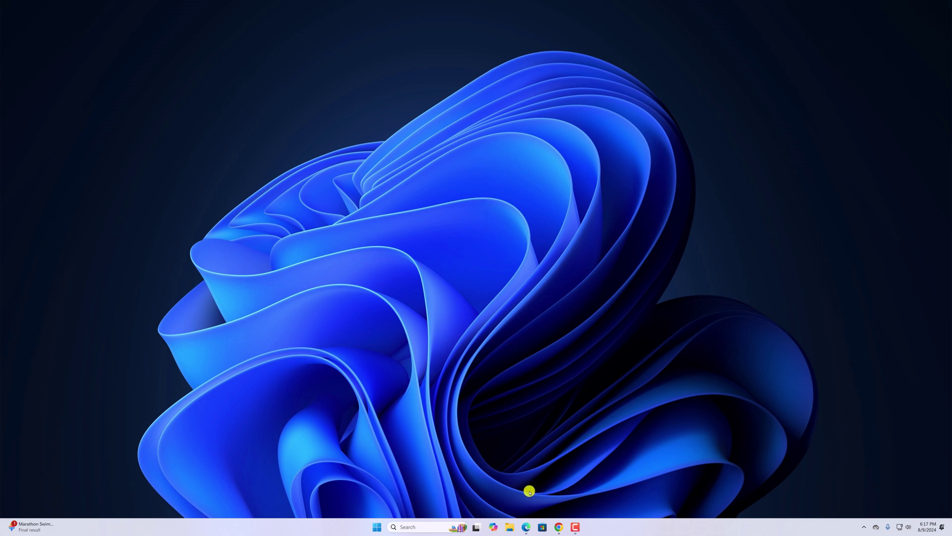
After a fast.com speed check, open Windows Settings' Apps > Startup list of sign-in apps.
click(527, 524)
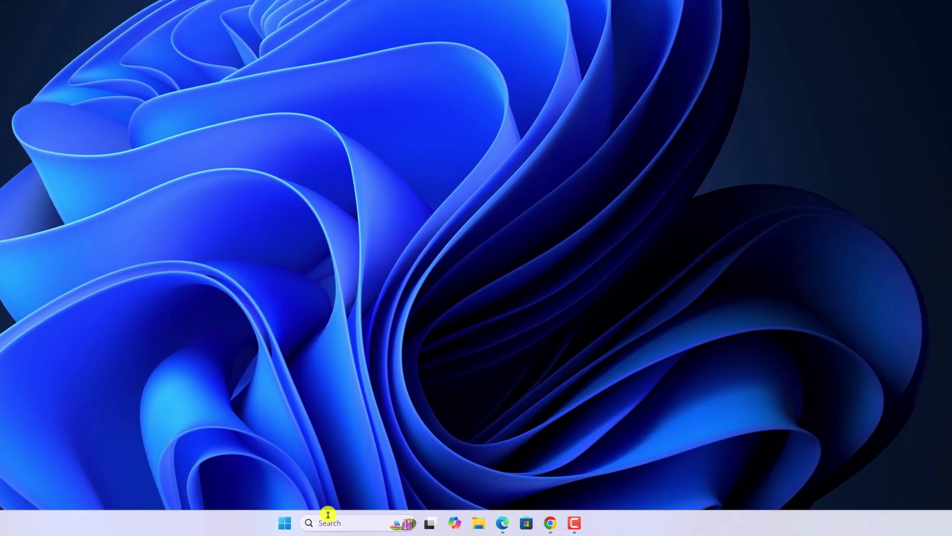
click(328, 514)
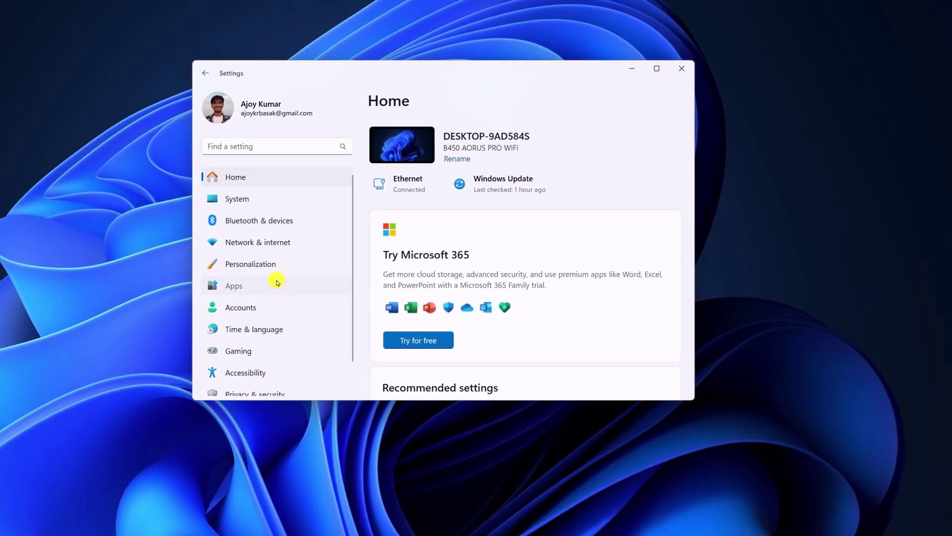
click(276, 282)
scroll(449, 263, down, 1)
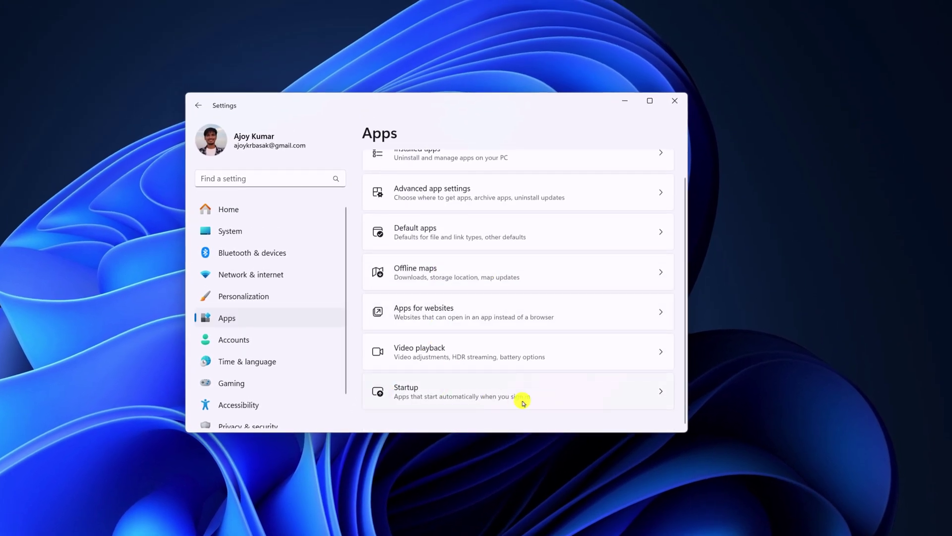
click(528, 381)
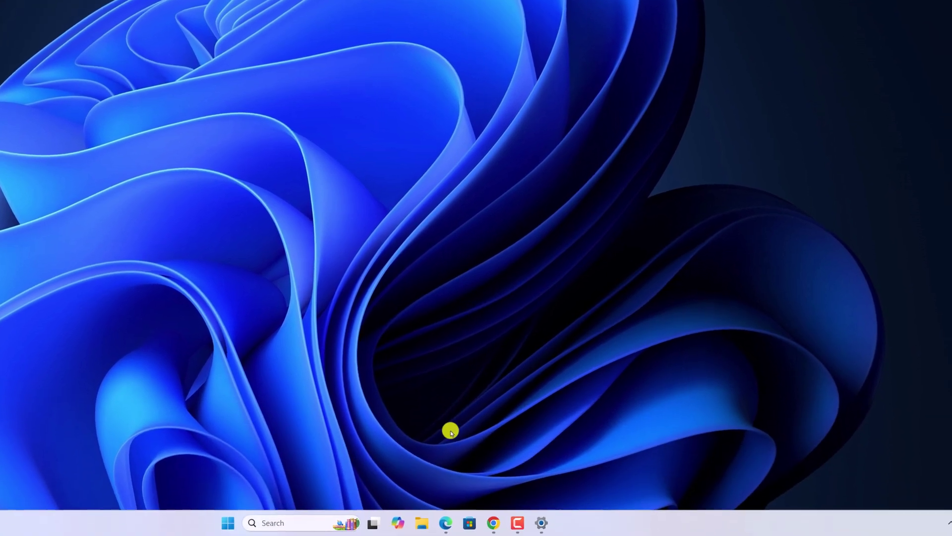
click(421, 522)
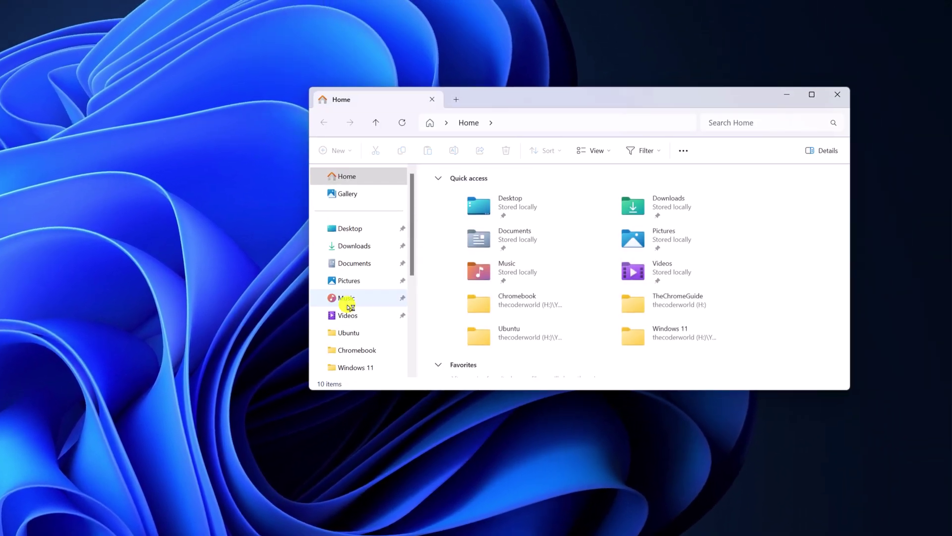
scroll(350, 306, down, 3)
click(351, 243)
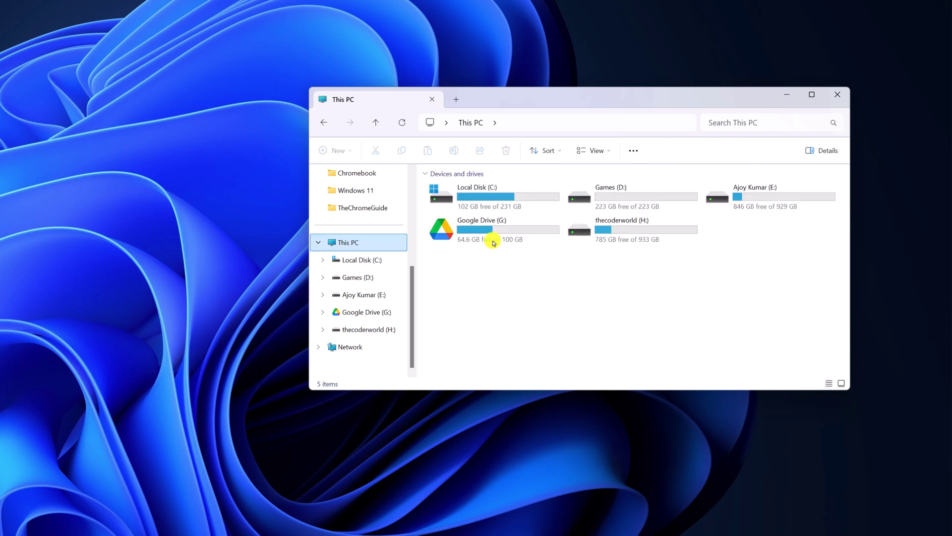
mouse_move(472, 248)
click(784, 95)
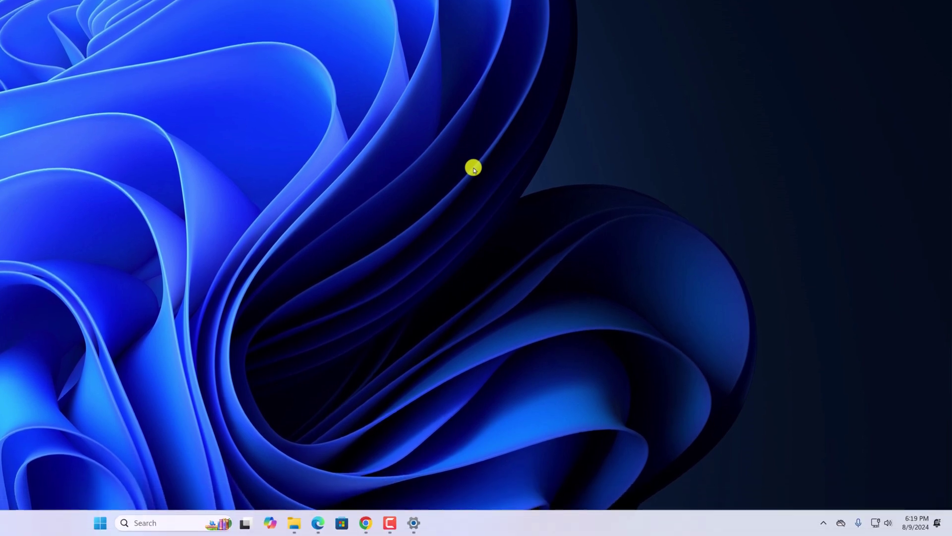
click(824, 525)
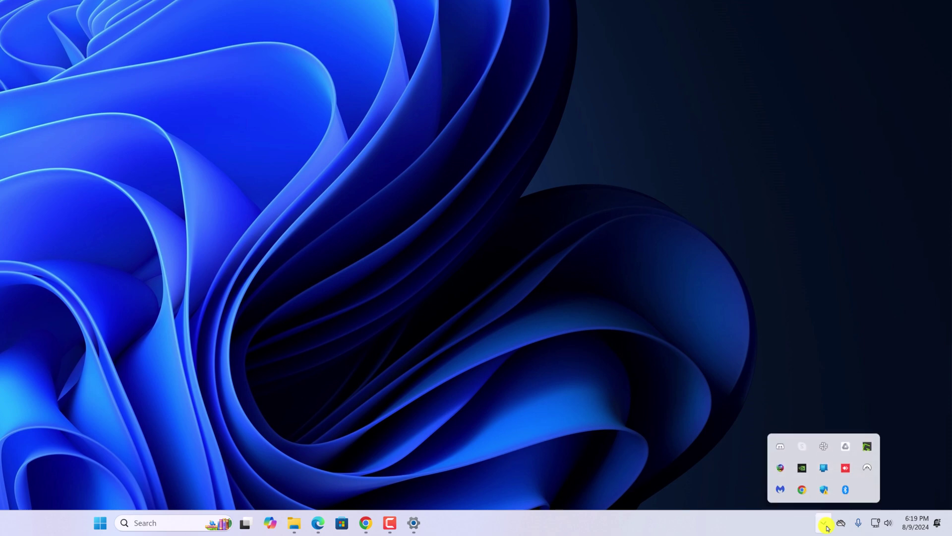
click(845, 448)
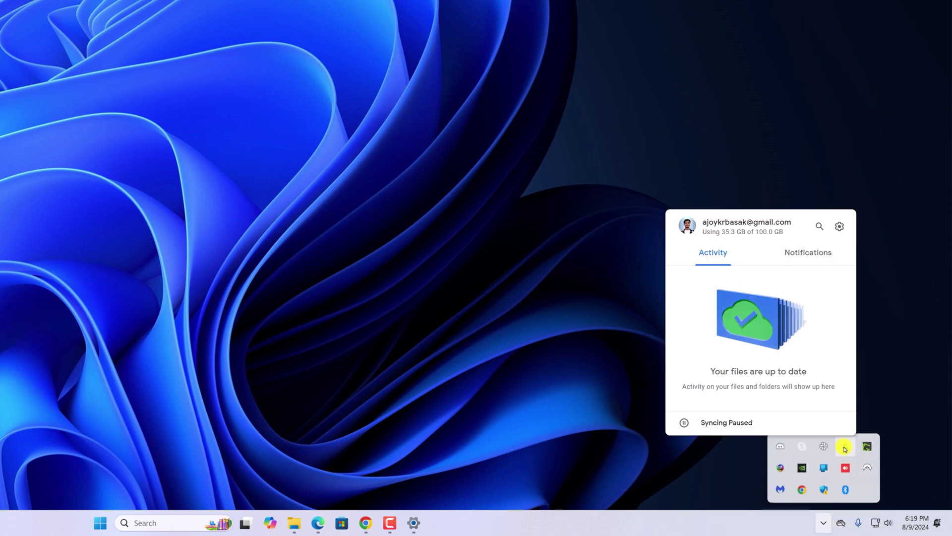
click(838, 228)
click(789, 246)
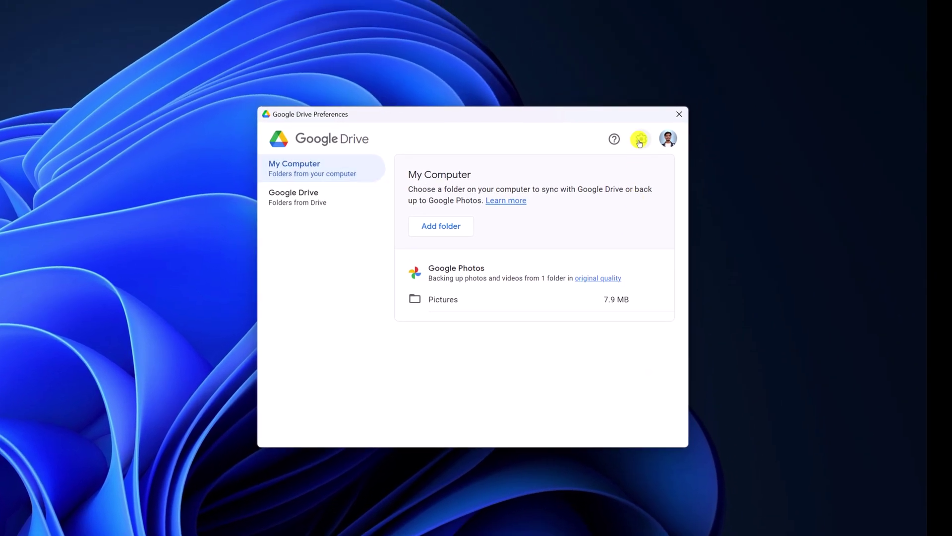
click(640, 136)
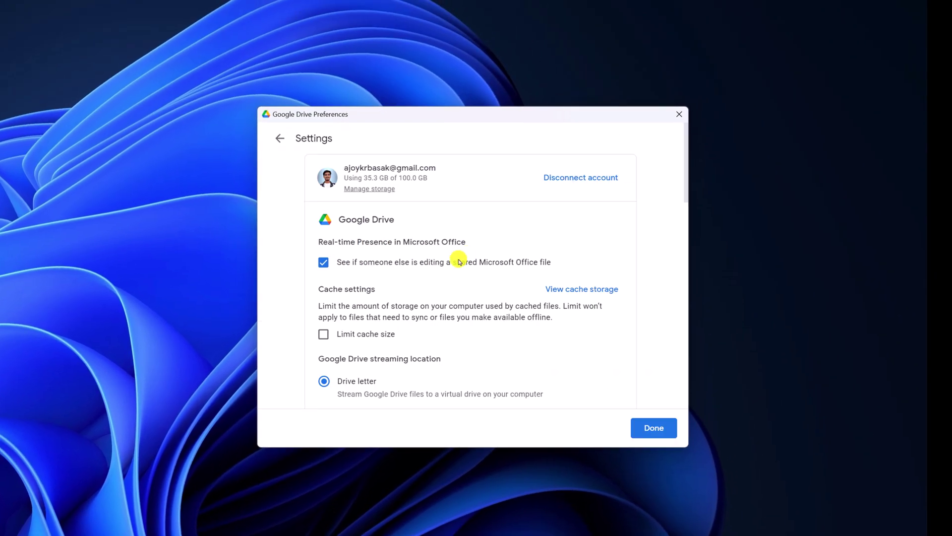
scroll(458, 261, down, 10)
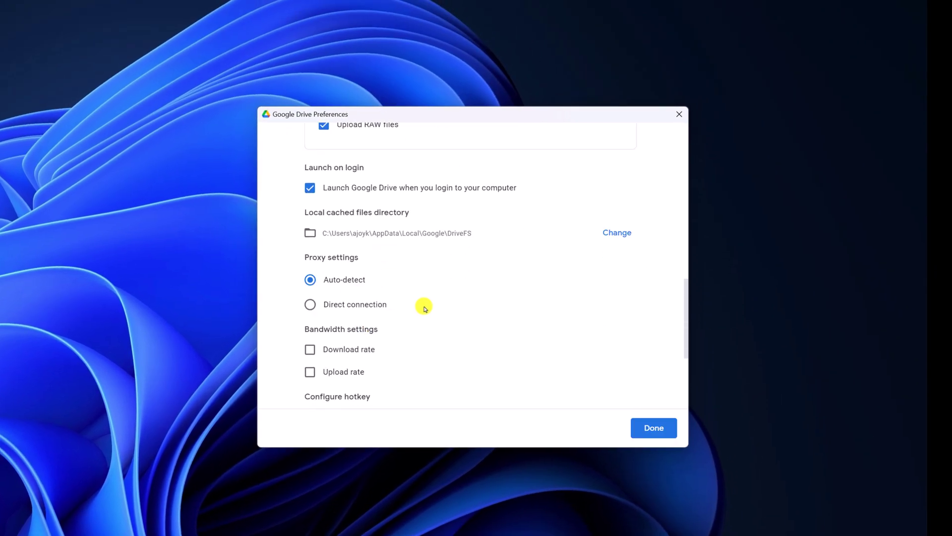
scroll(425, 309, down, 2)
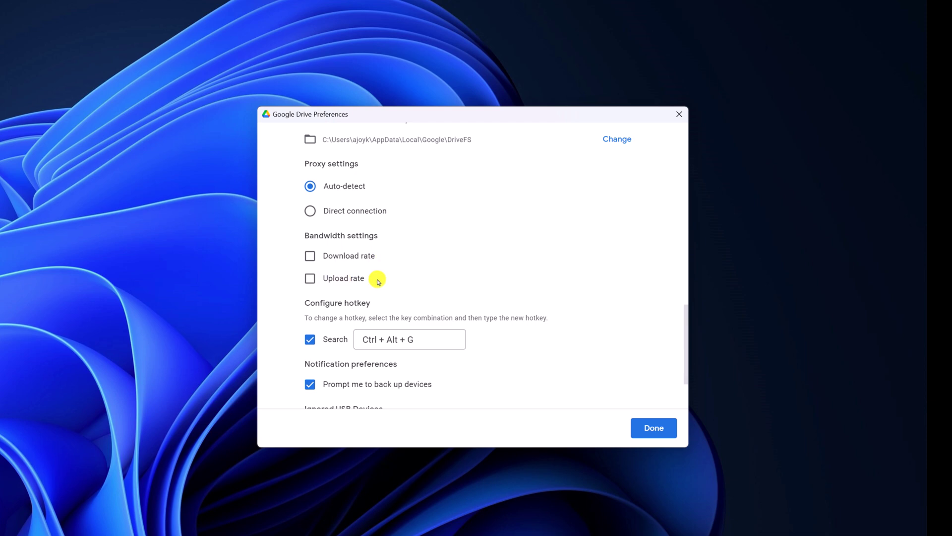
click(678, 119)
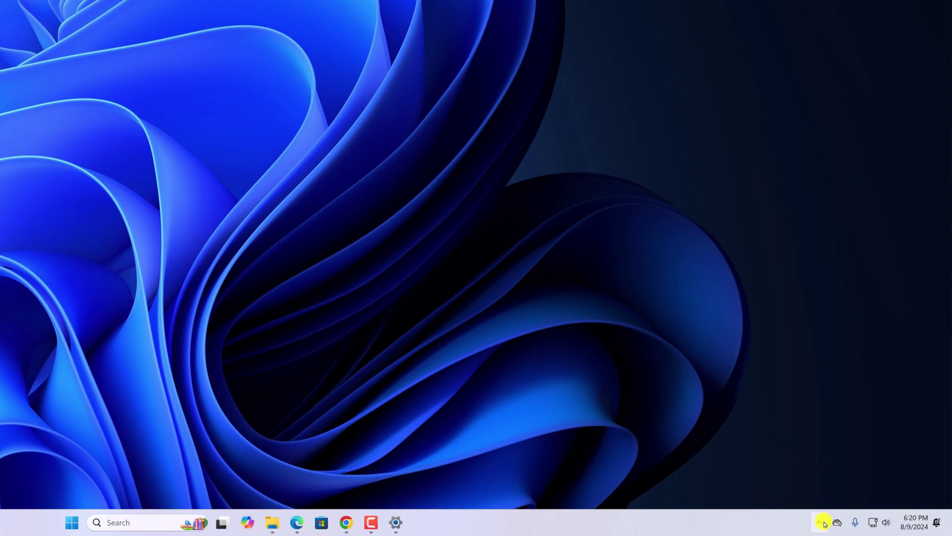
Resume Google Drive syncing from the tray icon's gear menu, then dismiss the status panel.
click(821, 522)
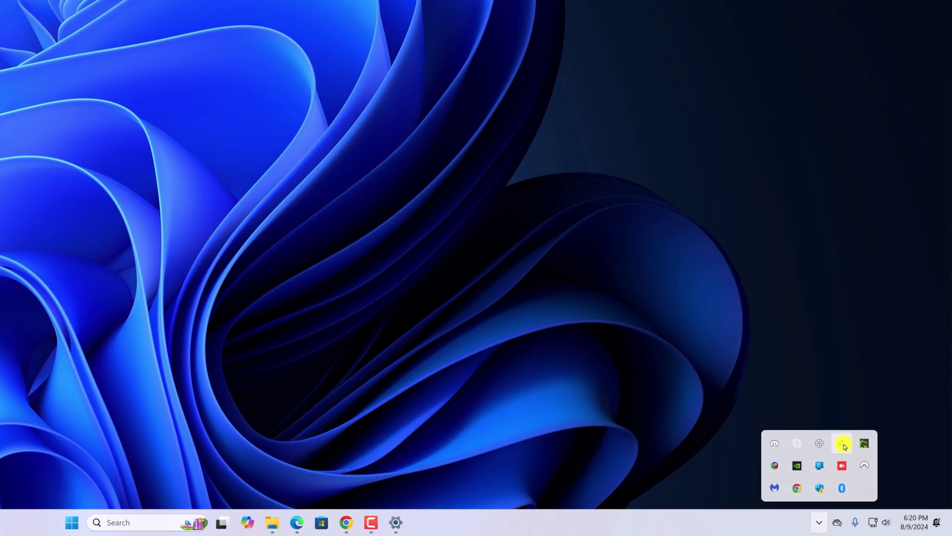
click(843, 445)
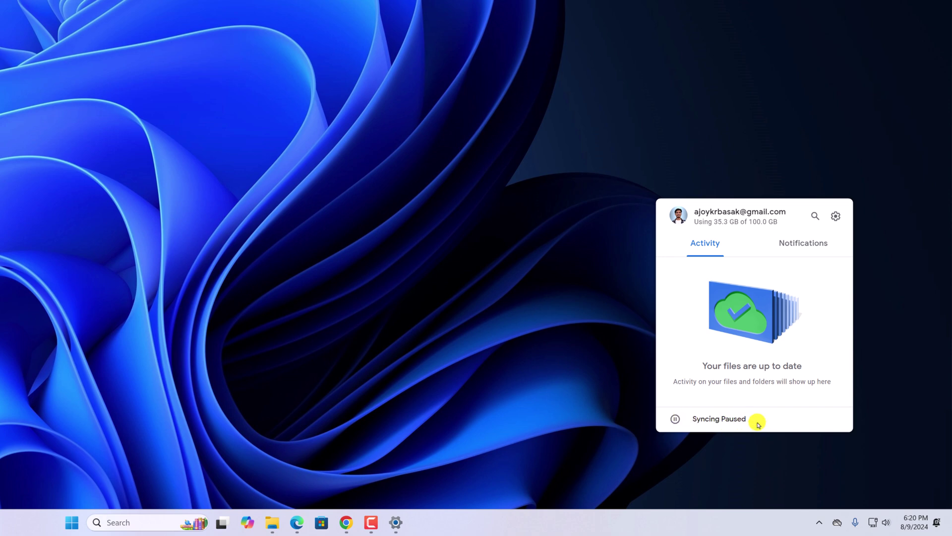
click(835, 220)
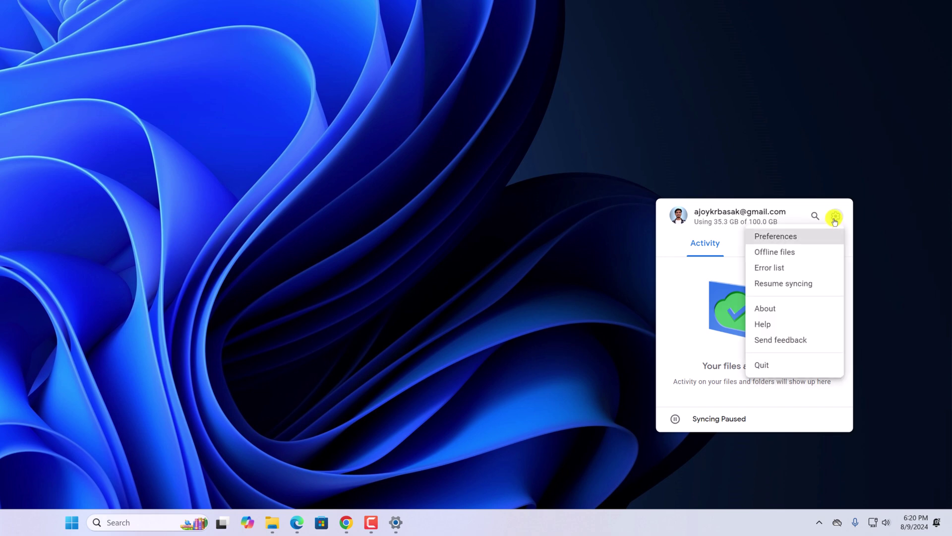
click(797, 287)
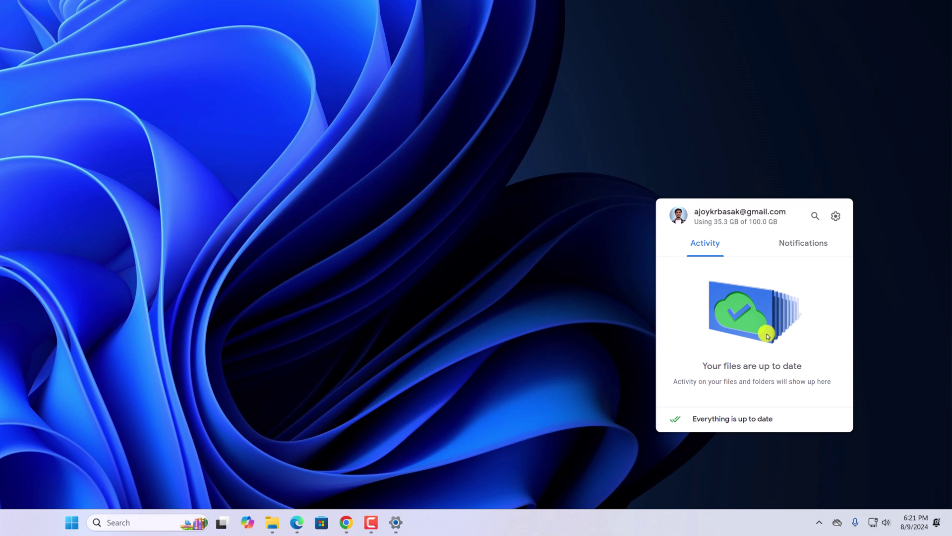
click(542, 326)
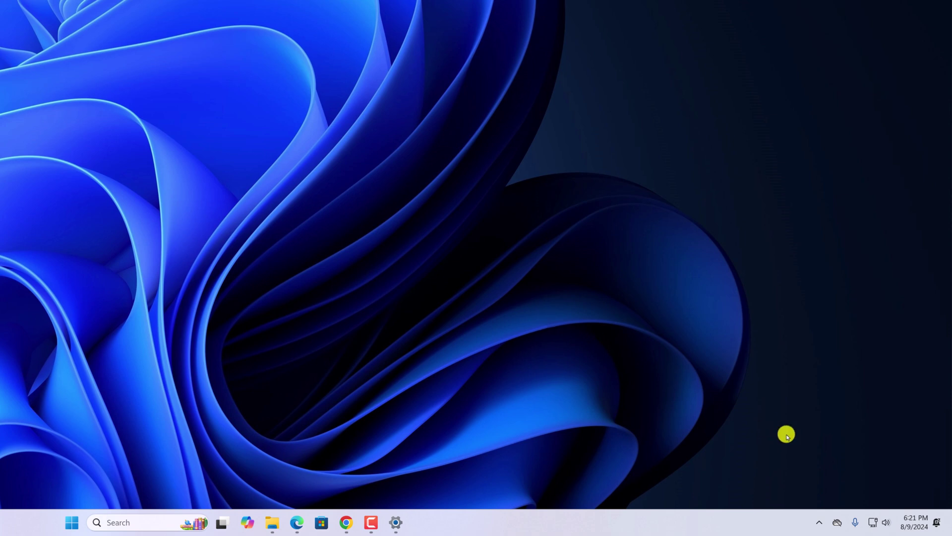
click(820, 523)
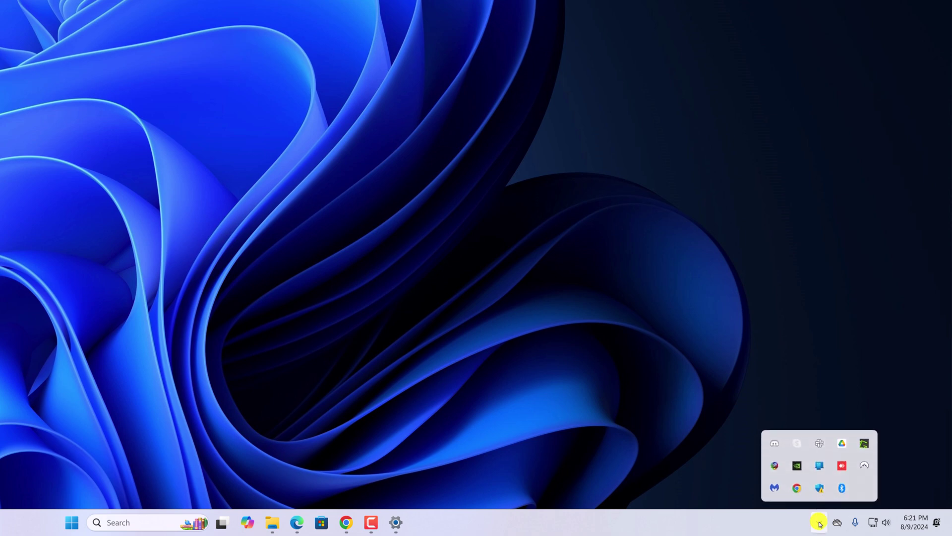
click(841, 445)
click(835, 216)
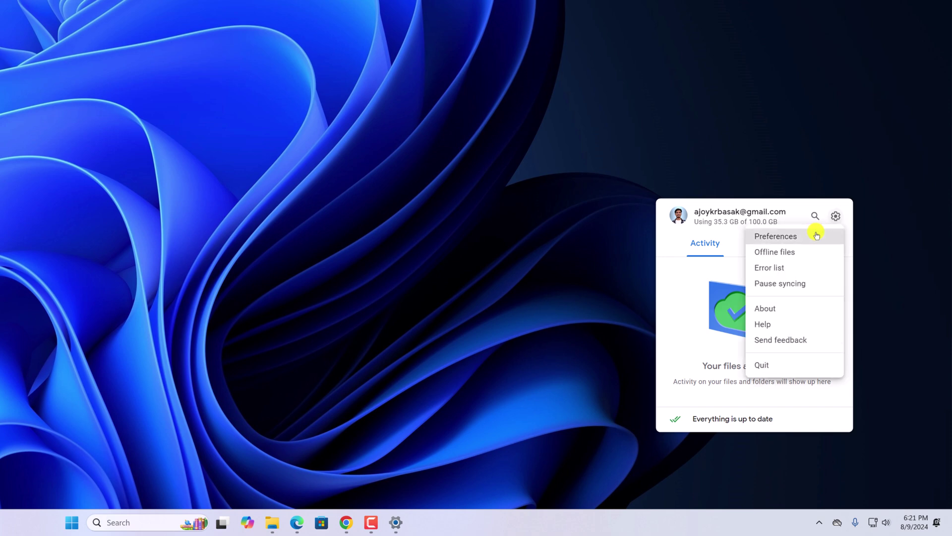
click(813, 235)
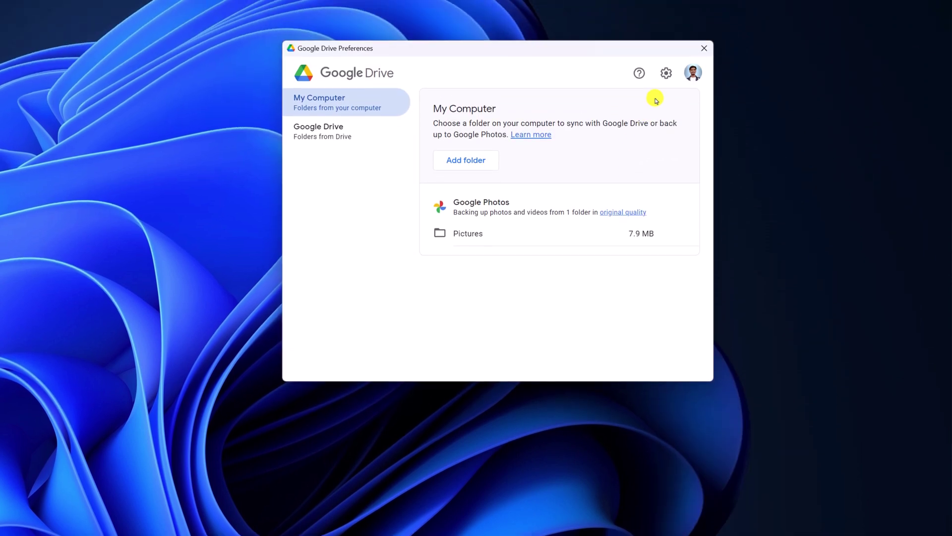
click(666, 72)
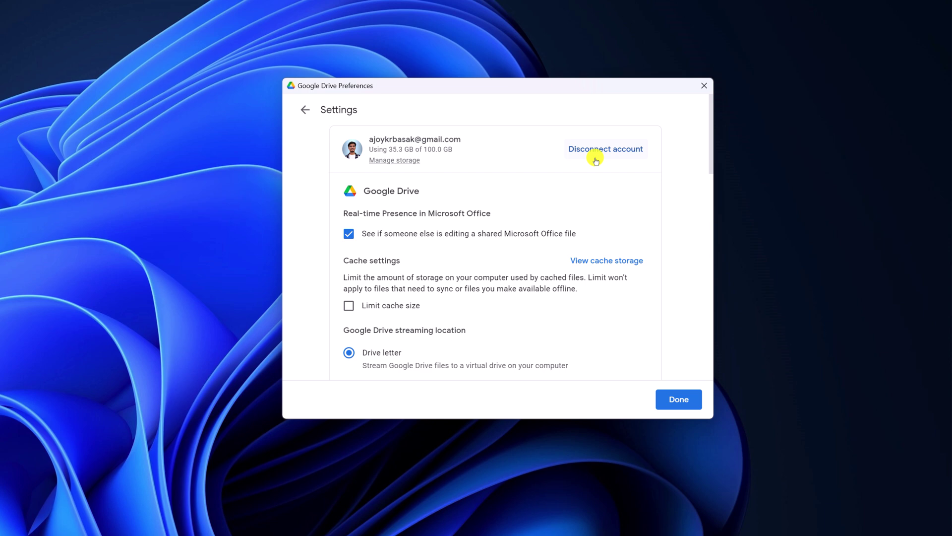
click(699, 83)
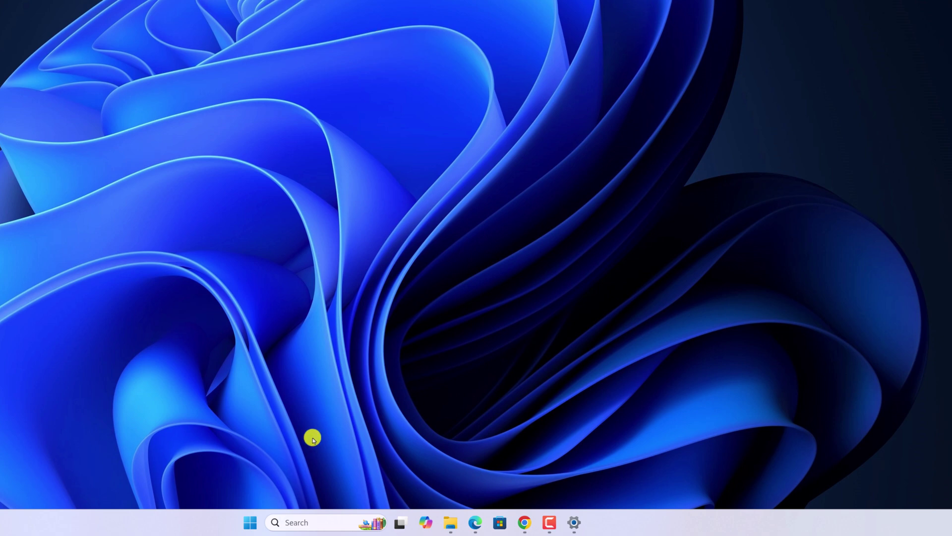
click(299, 520)
text(g)
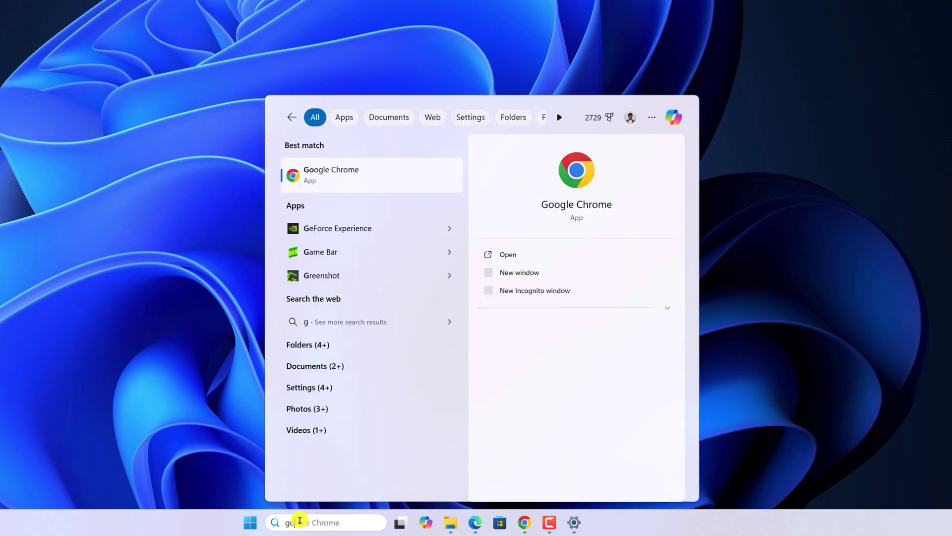
text(oogle drive)
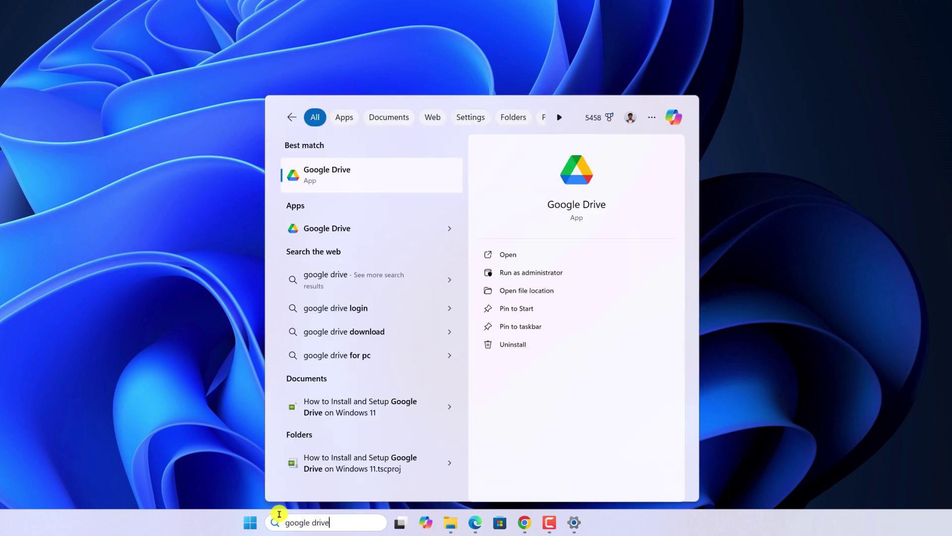
right_click(342, 180)
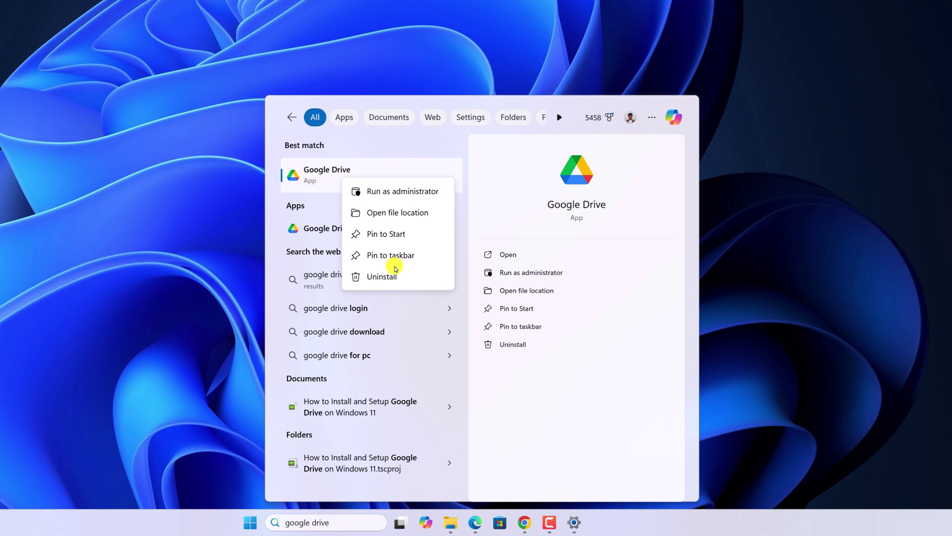
click(405, 39)
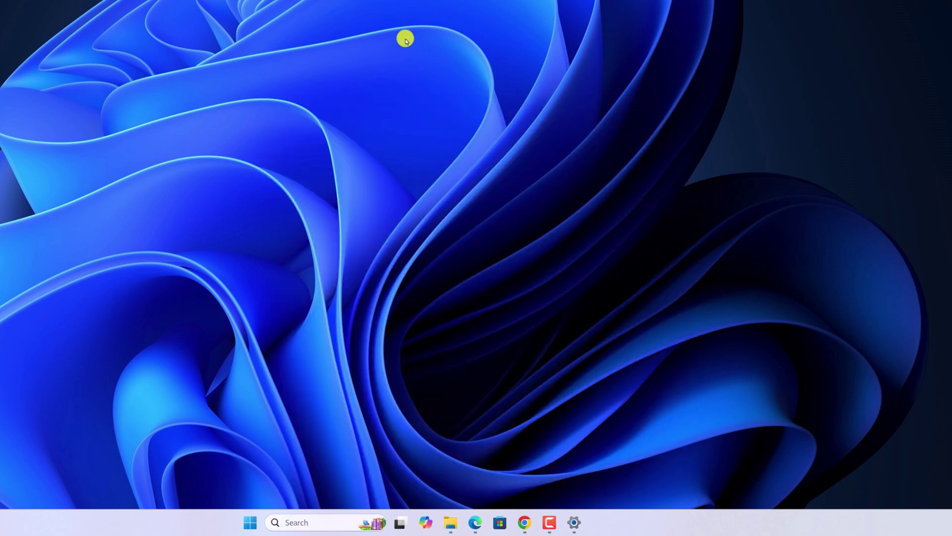